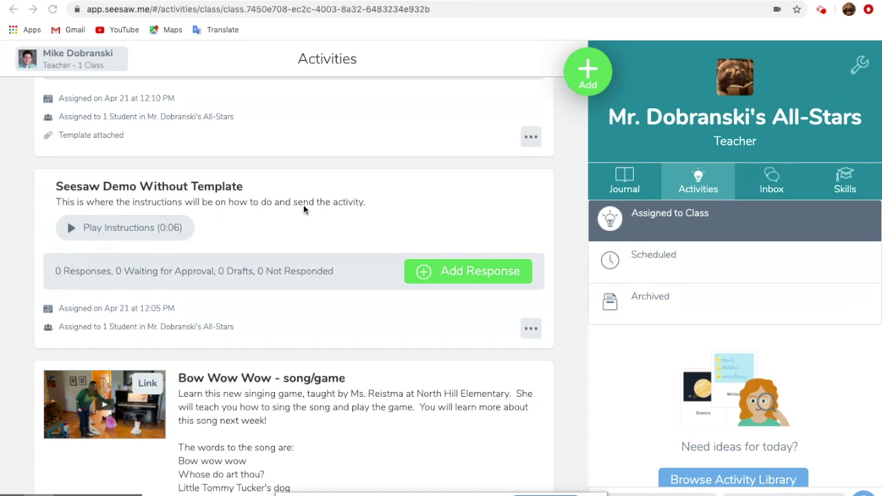
# Look through the class's assigned activities and play the audio instructions of Seesaw Demo Without Template.
pyautogui.scroll(-6, 296, 256)
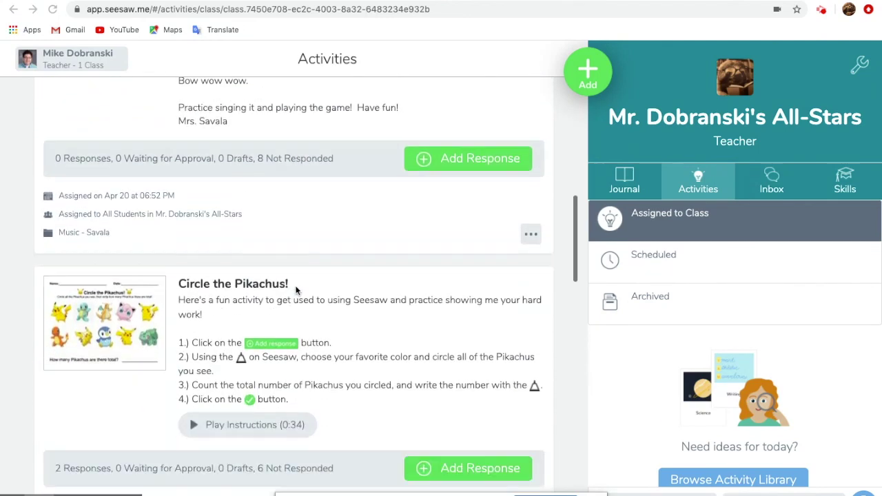
pyautogui.scroll(-5, 297, 290)
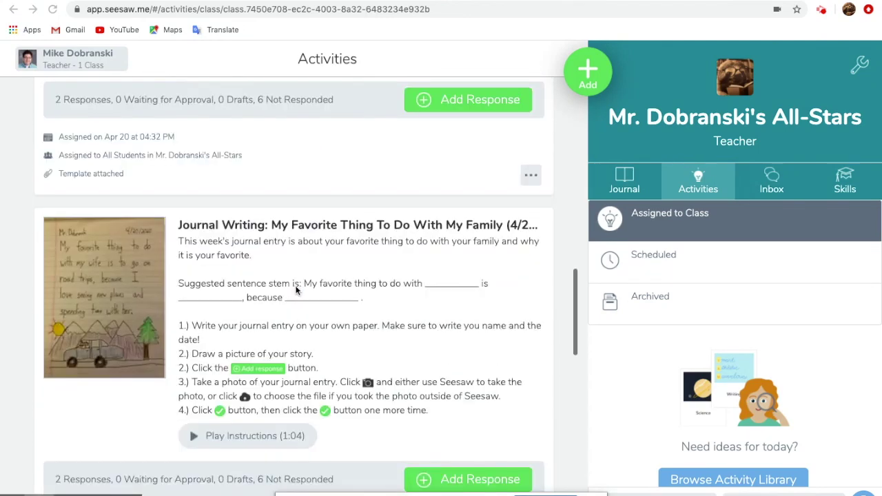
pyautogui.scroll(-7, 297, 290)
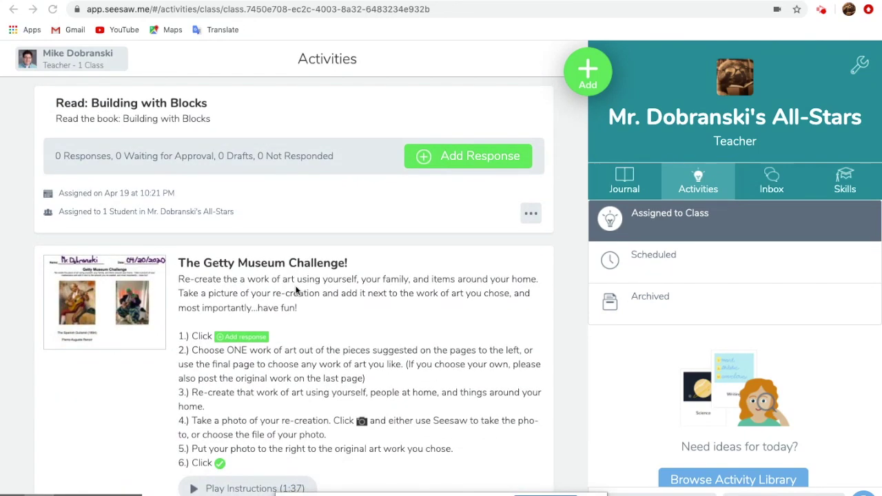
pyautogui.scroll(1, 296, 290)
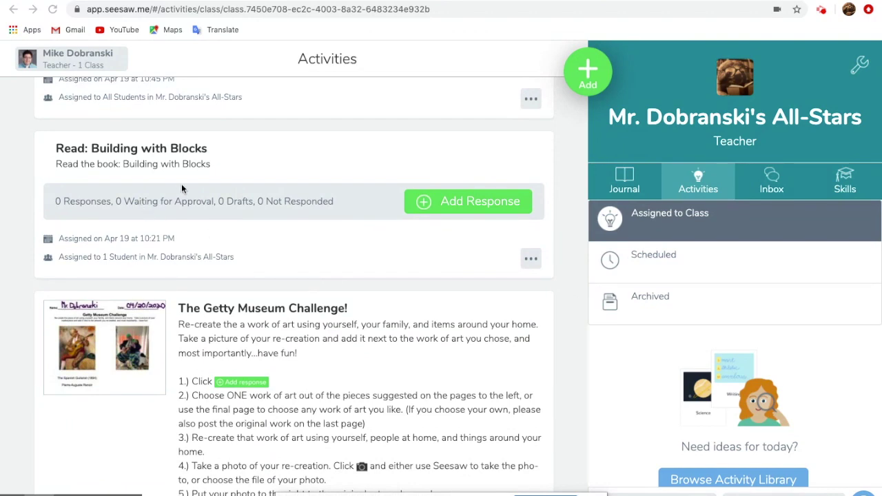
pyautogui.scroll(-3, 195, 353)
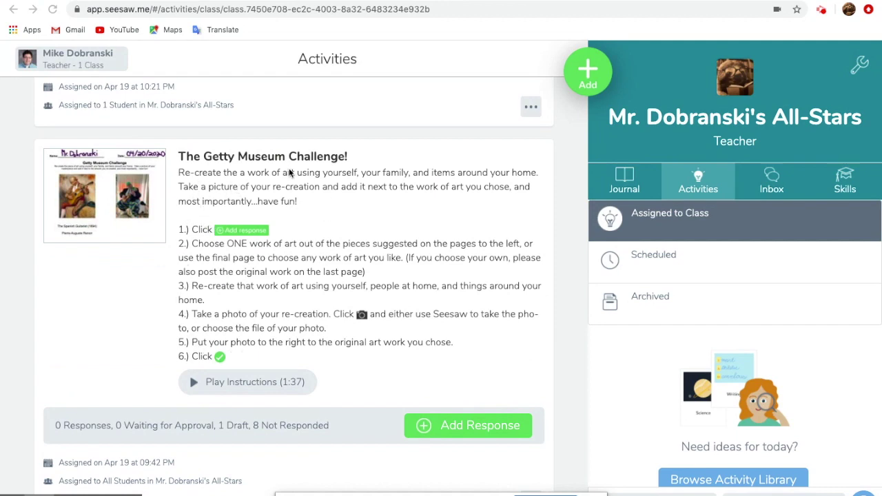
pyautogui.scroll(15, 270, 232)
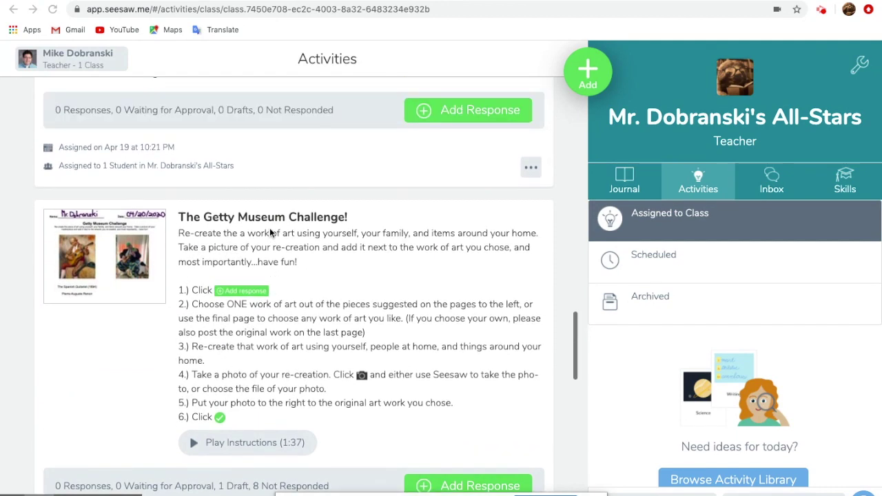
pyautogui.scroll(7, 269, 232)
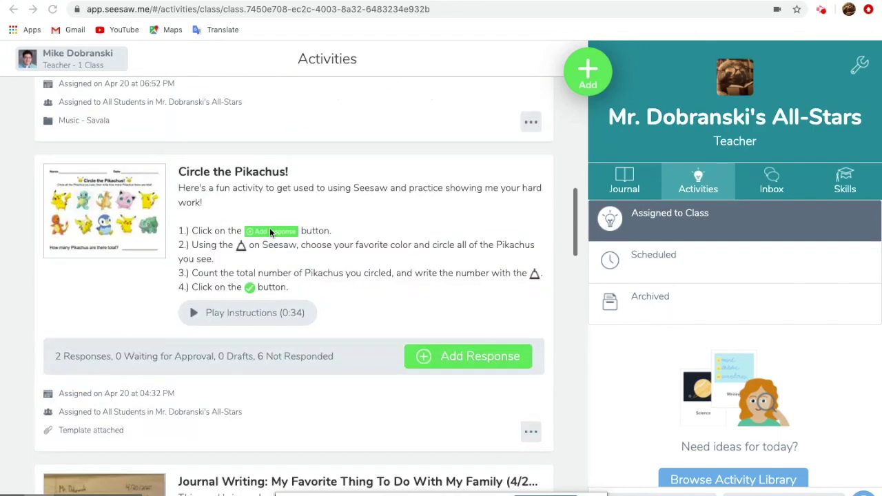
pyautogui.scroll(3, 270, 232)
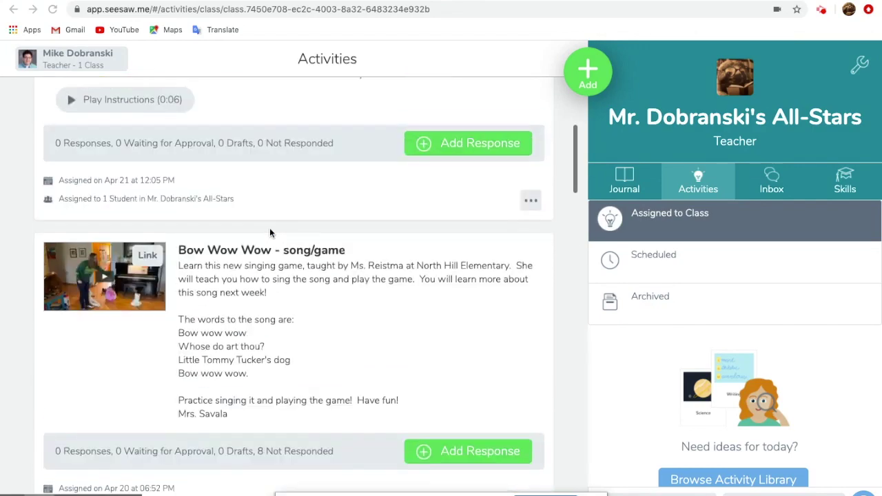
pyautogui.scroll(2, 270, 233)
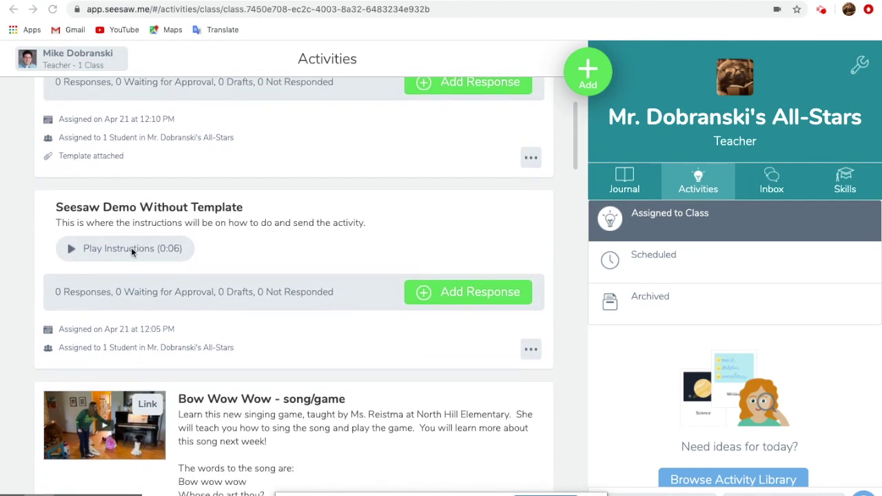
pyautogui.click(70, 252)
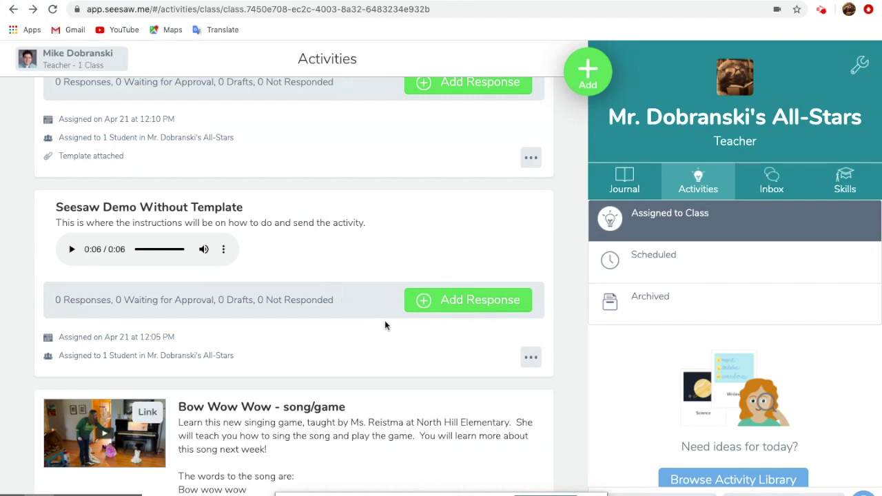
# Start a response to the Seesaw Demo Without Template activity as Sample Student, using Upload as the response type.
pyautogui.click(462, 304)
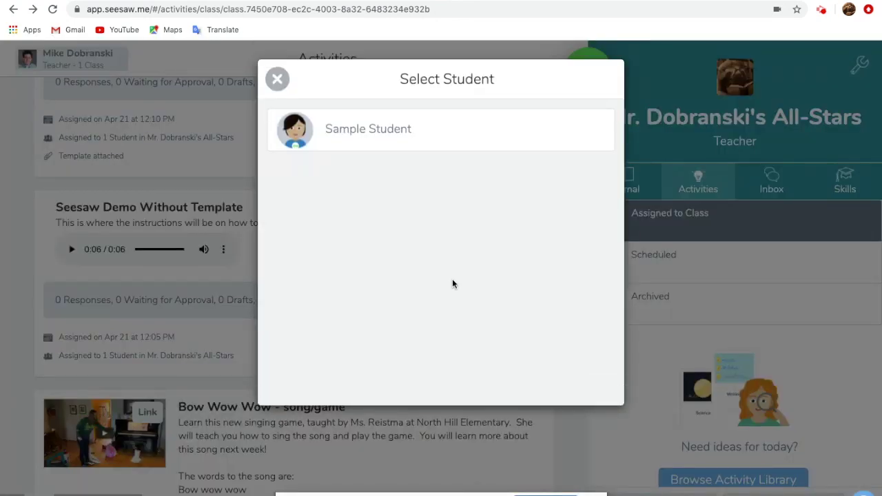
pyautogui.click(407, 132)
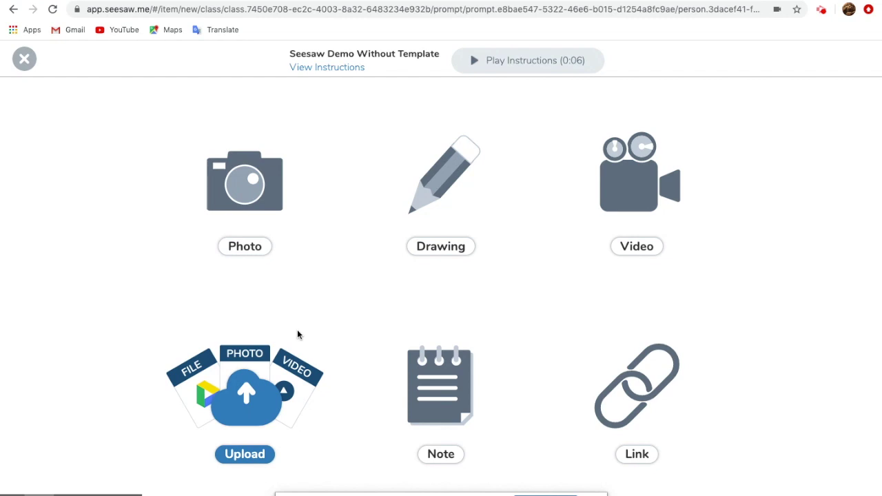
pyautogui.click(250, 409)
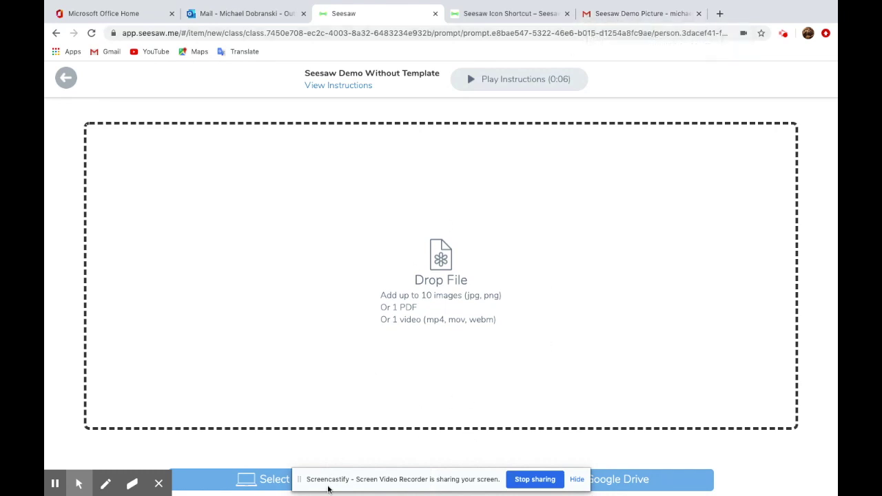
# Switch to Gmail and download the sloth picture from the Seesaw Demo Picture email.
pyautogui.click(619, 13)
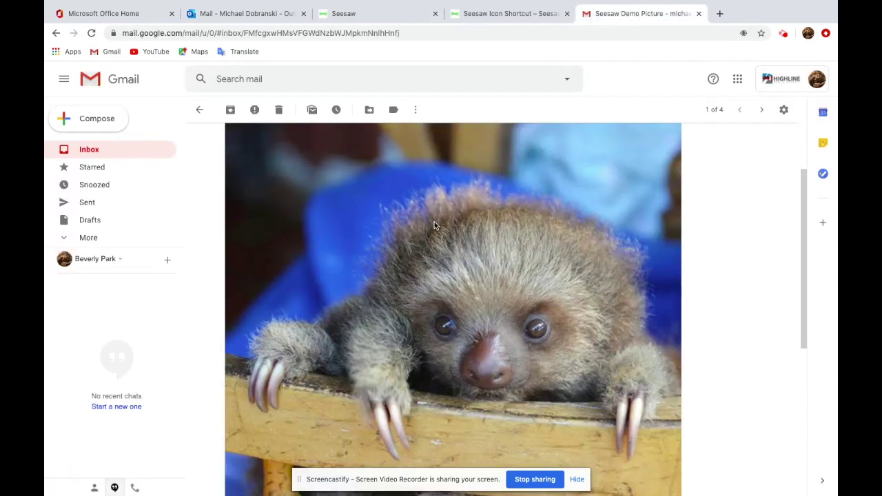
pyautogui.scroll(2, 385, 287)
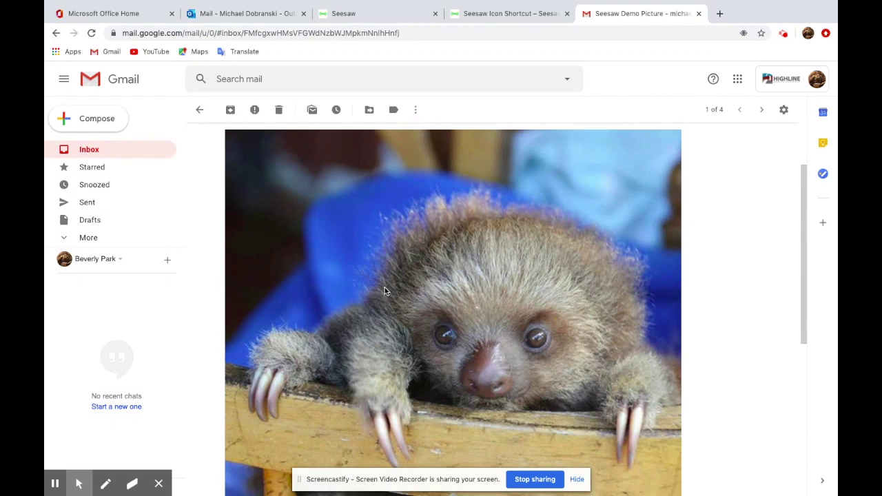
pyautogui.scroll(-3, 385, 290)
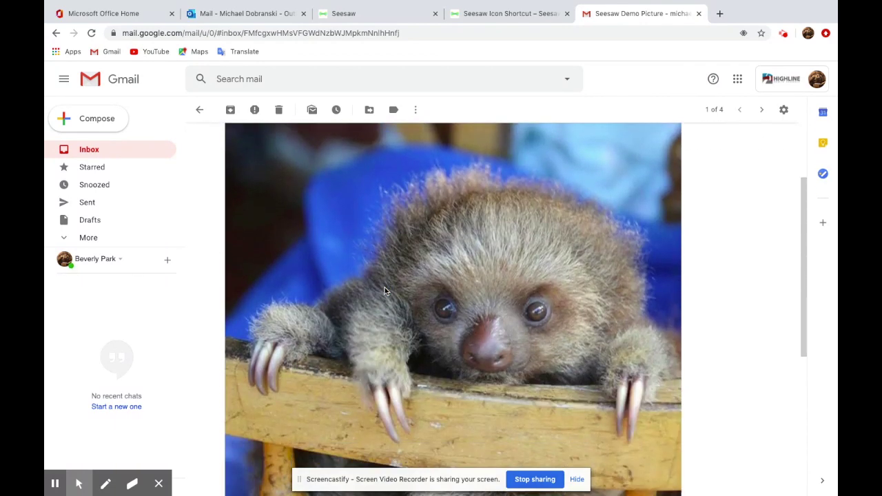
pyautogui.scroll(-1, 384, 290)
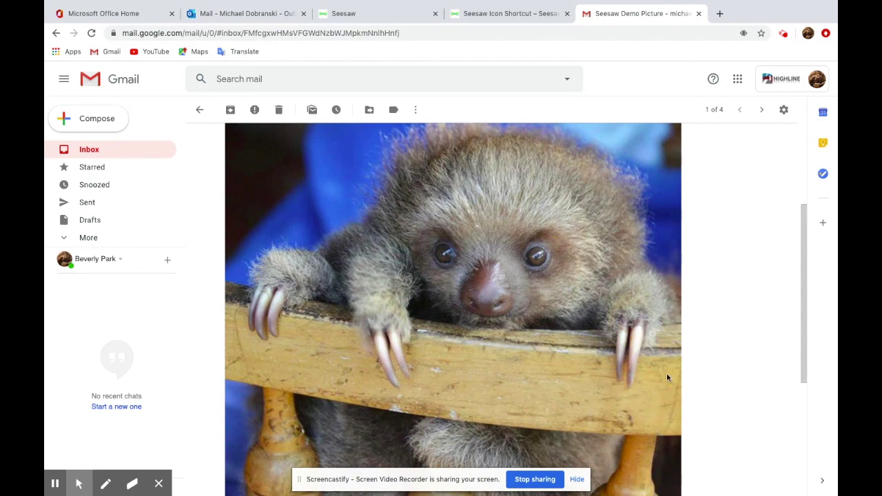
pyautogui.scroll(-2, 644, 448)
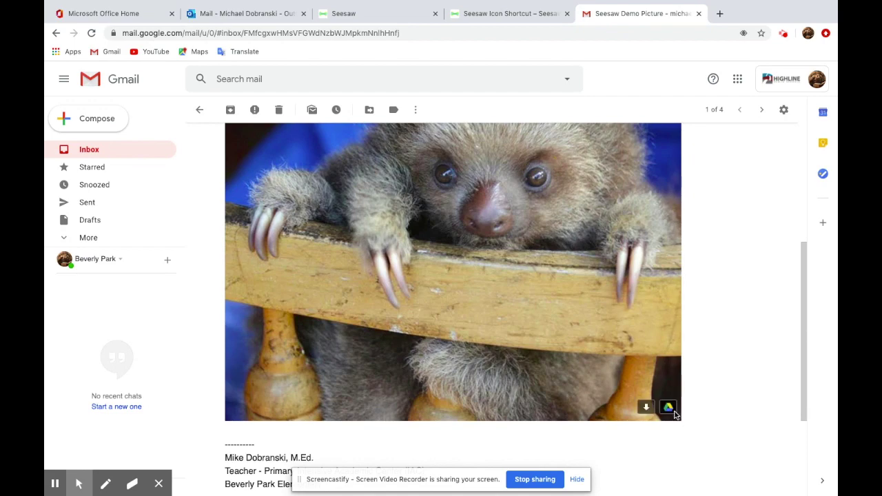
pyautogui.click(647, 409)
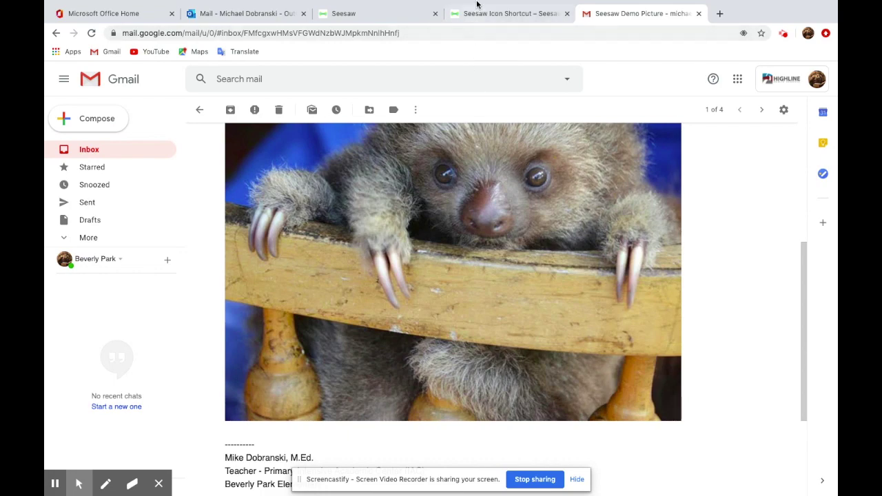
# Return to Seesaw, add Cute Sloth 01.jpg from Google Drive to the response, and accept the upload.
pyautogui.click(370, 10)
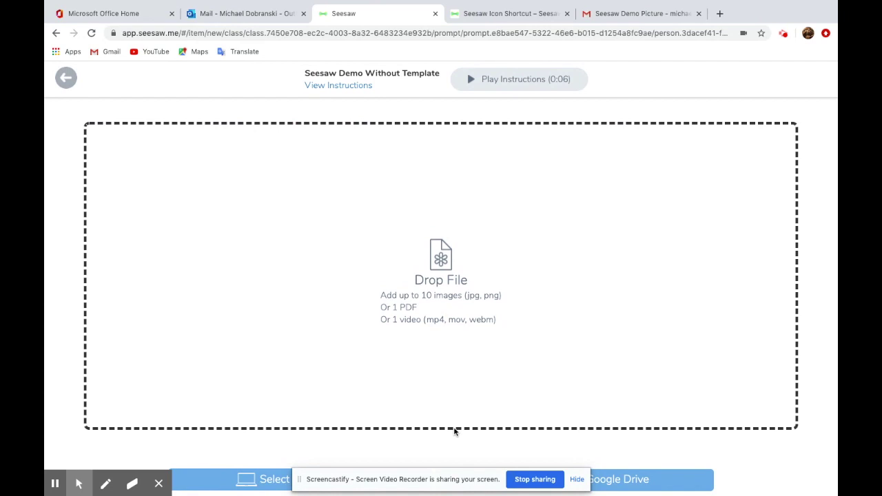
pyautogui.click(652, 480)
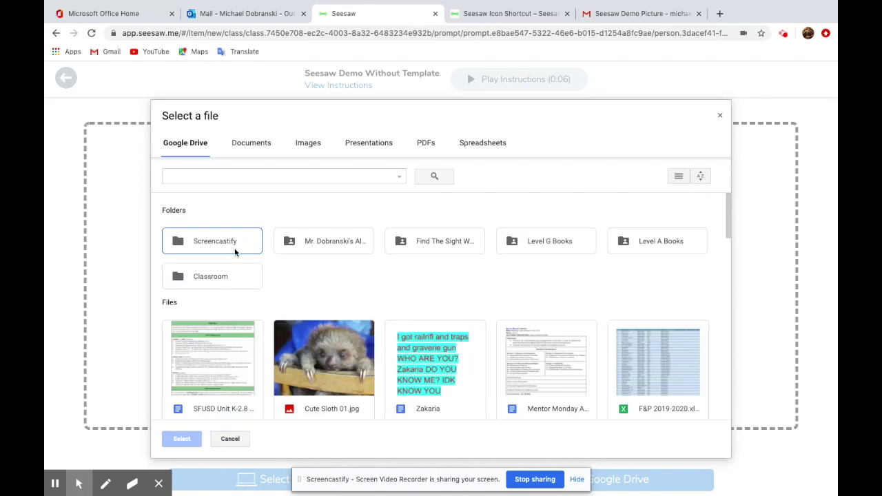
pyautogui.click(320, 349)
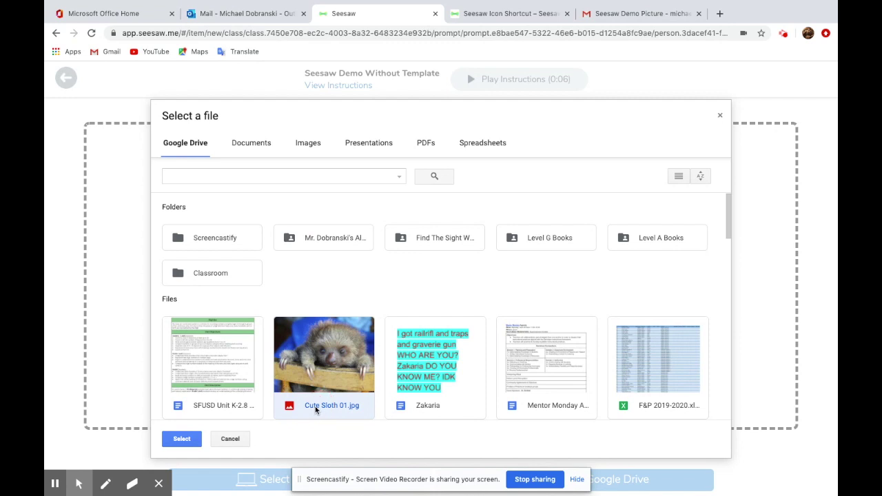
pyautogui.click(183, 443)
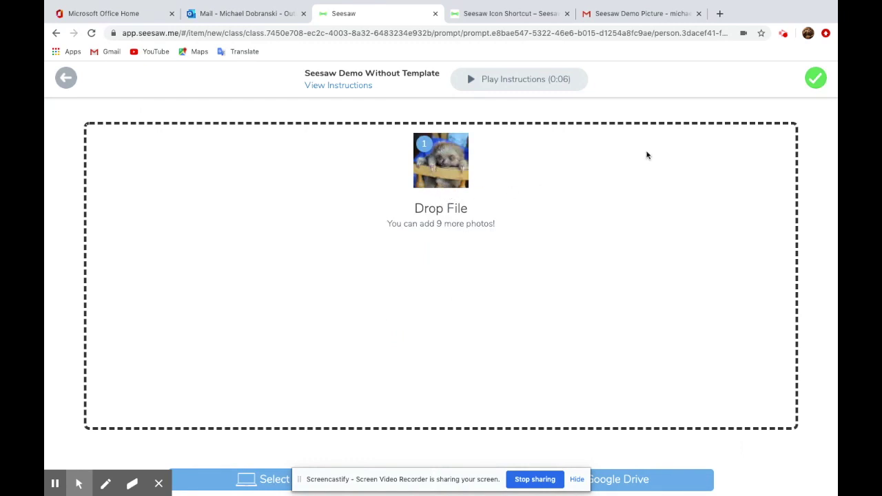
pyautogui.click(815, 80)
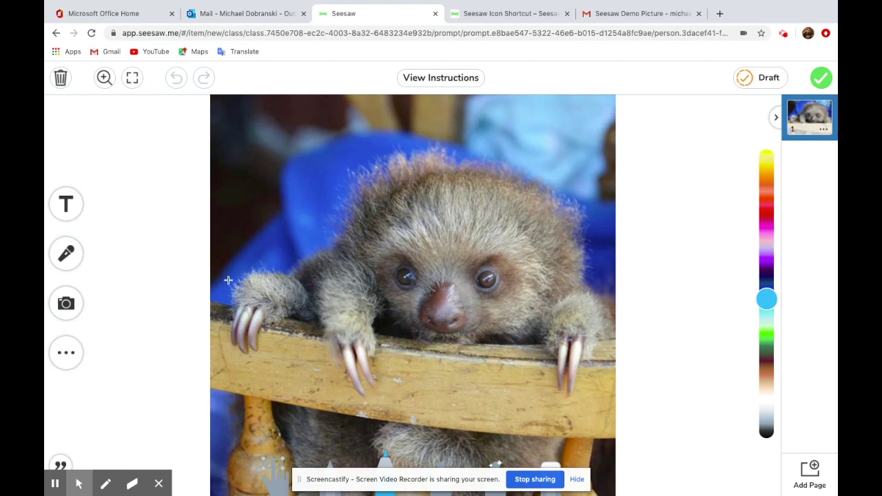
pyautogui.click(69, 199)
pyautogui.moveTo(152, 178)
pyautogui.mouseDown()
pyautogui.moveTo(160, 207)
pyautogui.moveTo(173, 173)
pyautogui.moveTo(143, 188)
pyautogui.mouseUp()
pyautogui.click(69, 204)
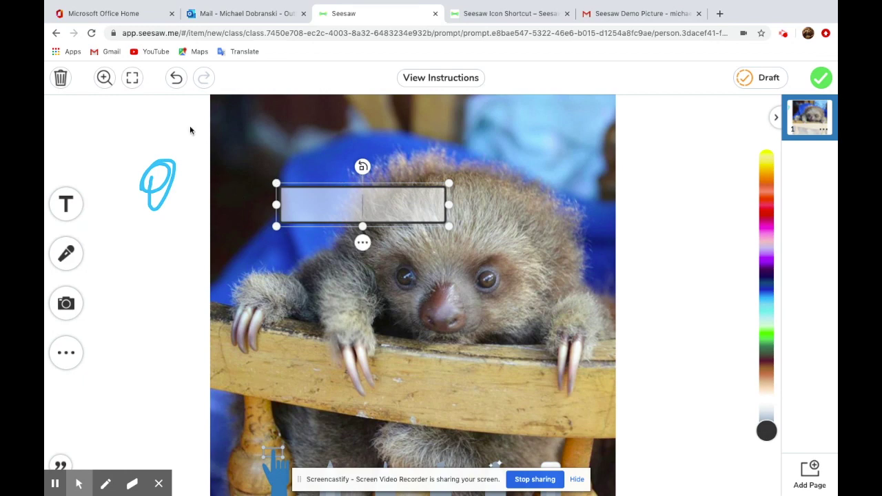
pyautogui.click(177, 81)
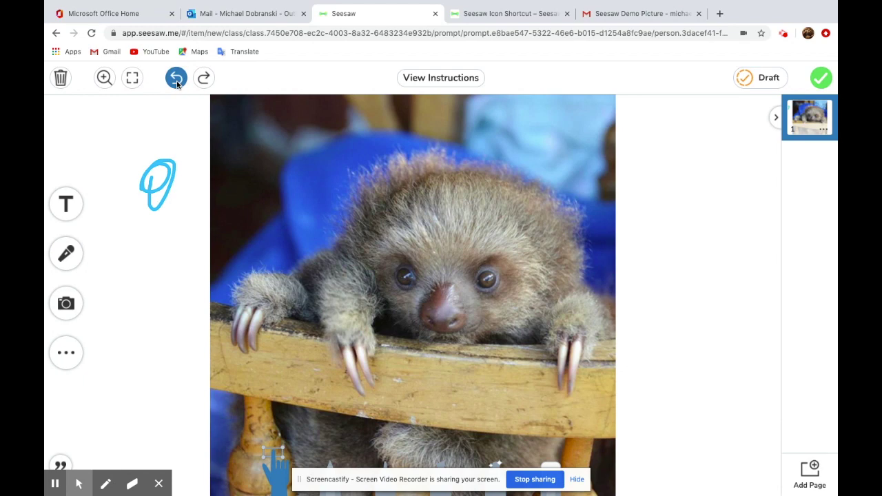
pyautogui.click(177, 82)
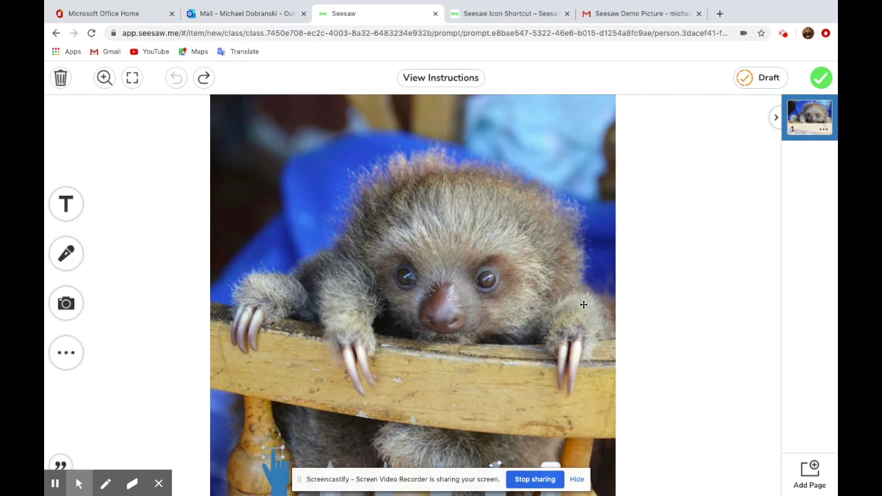
# Submit the sloth photo response and check the post in the student's journal.
pyautogui.click(823, 78)
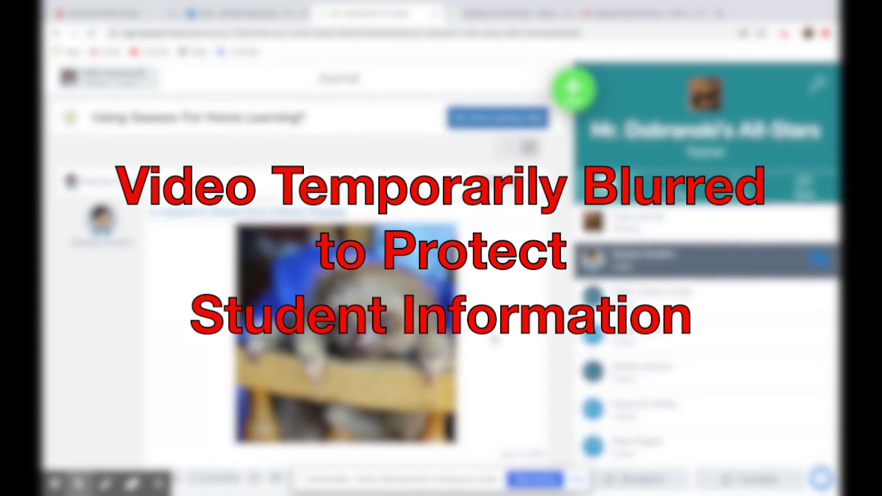
pyautogui.scroll(-1, 499, 352)
pyautogui.scroll(1, 499, 352)
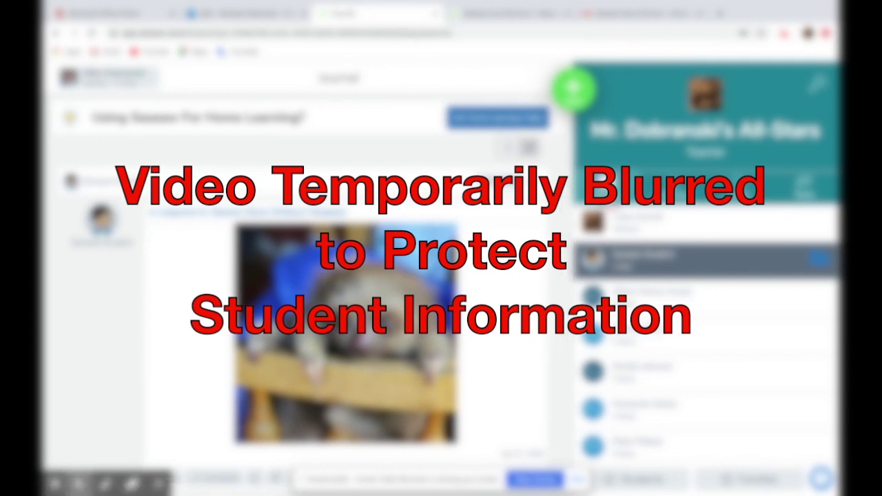
# Return to the class activities and start a response to Seesaw Demo With Template as Sample Student.
pyautogui.click(674, 186)
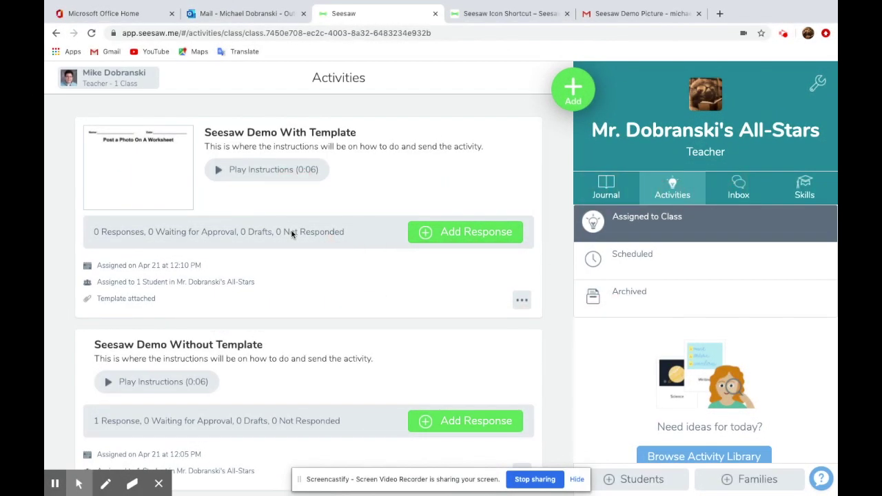
pyautogui.click(445, 234)
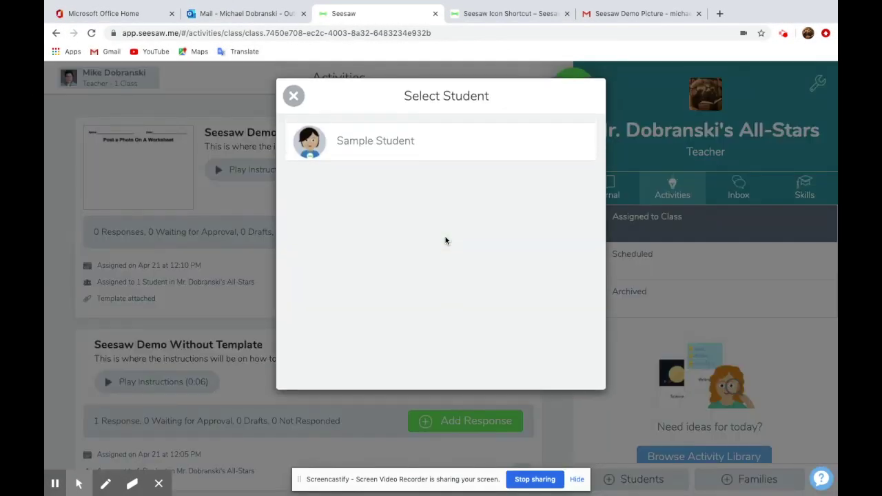
pyautogui.click(443, 142)
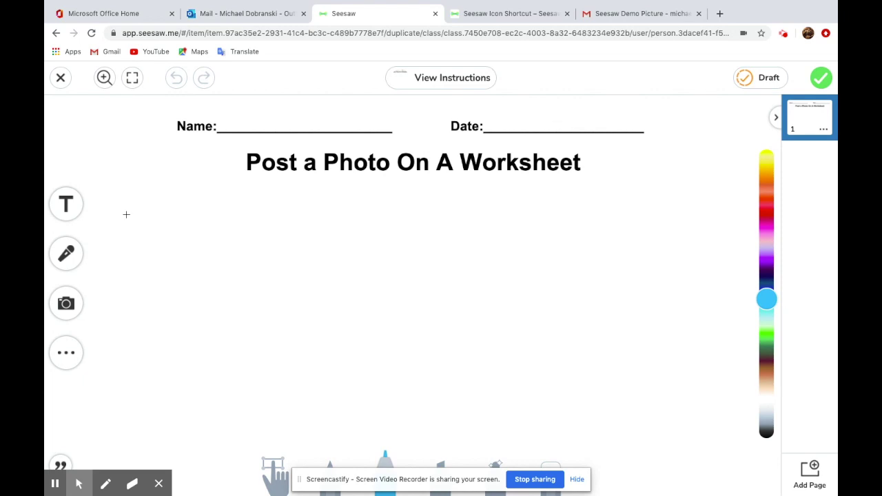
# Upload the Cute Sloth 01 picture from the Desktop onto the worksheet.
pyautogui.click(67, 310)
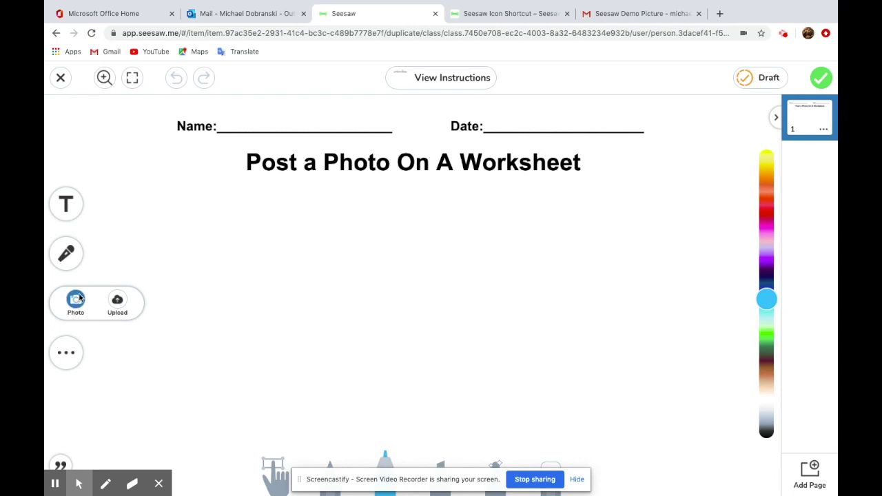
pyautogui.click(116, 302)
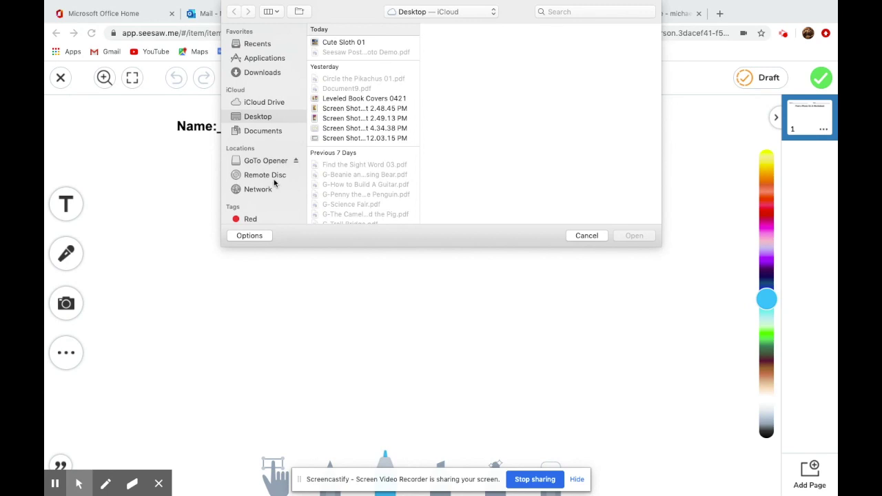
pyautogui.click(347, 43)
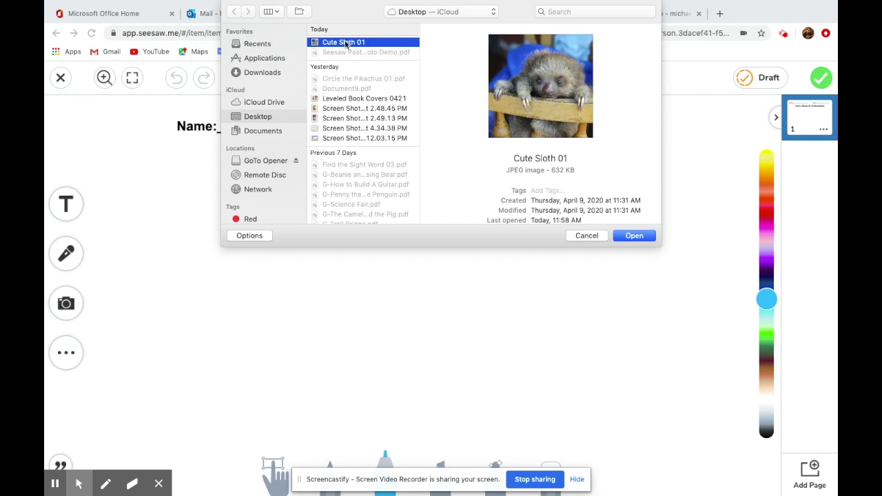
pyautogui.click(637, 236)
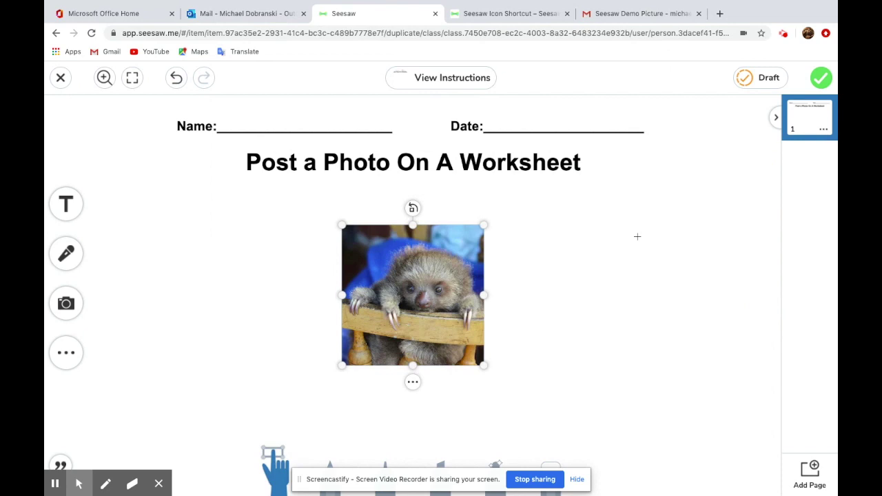
# Reposition the sloth photo near the middle of the worksheet below the title and enlarge it slightly.
pyautogui.moveTo(403, 264); pyautogui.dragTo(420, 236)
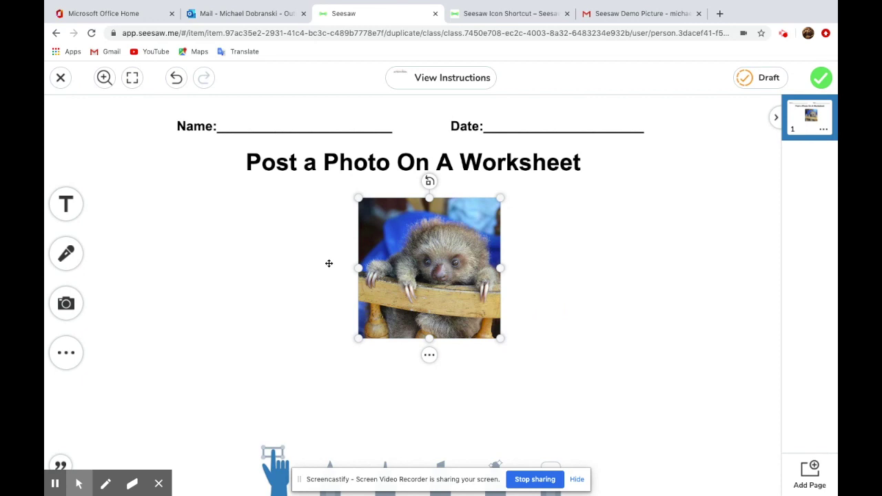
pyautogui.moveTo(421, 269); pyautogui.dragTo(224, 270)
pyautogui.moveTo(269, 289); pyautogui.dragTo(453, 331)
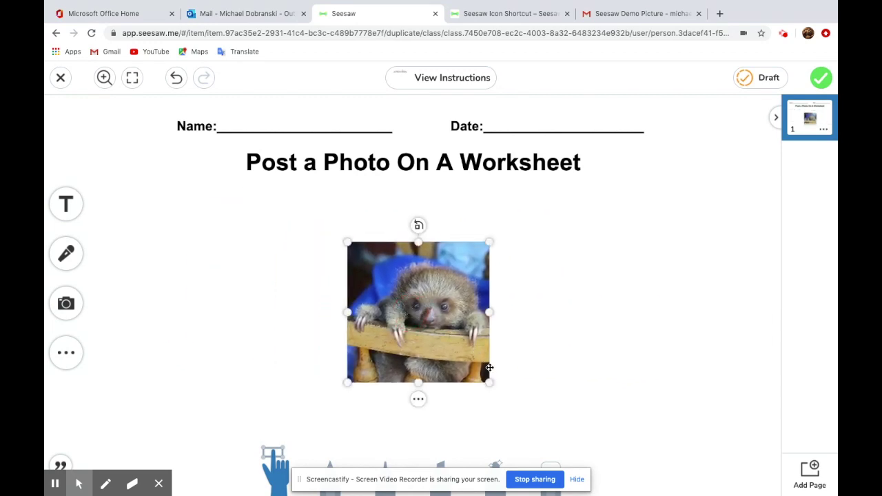
pyautogui.moveTo(488, 382); pyautogui.dragTo(530, 402)
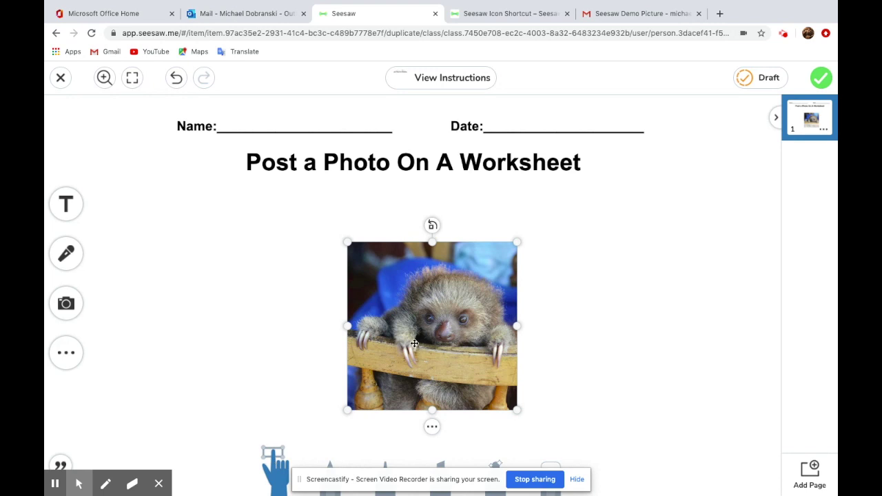
# Draw a purple marker scribble beside the sloth photo and submit the worksheet response.
pyautogui.click(387, 463)
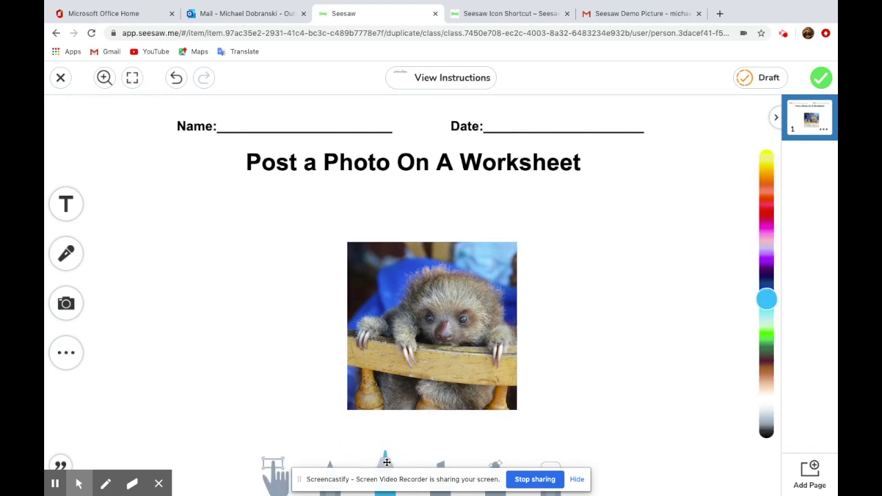
pyautogui.moveTo(766, 216); pyautogui.dragTo(766, 256)
pyautogui.moveTo(593, 247)
pyautogui.mouseDown()
pyautogui.moveTo(597, 282)
pyautogui.moveTo(569, 278)
pyautogui.moveTo(609, 252)
pyautogui.moveTo(640, 281)
pyautogui.moveTo(621, 257)
pyautogui.moveTo(629, 252)
pyautogui.moveTo(610, 257)
pyautogui.mouseUp()
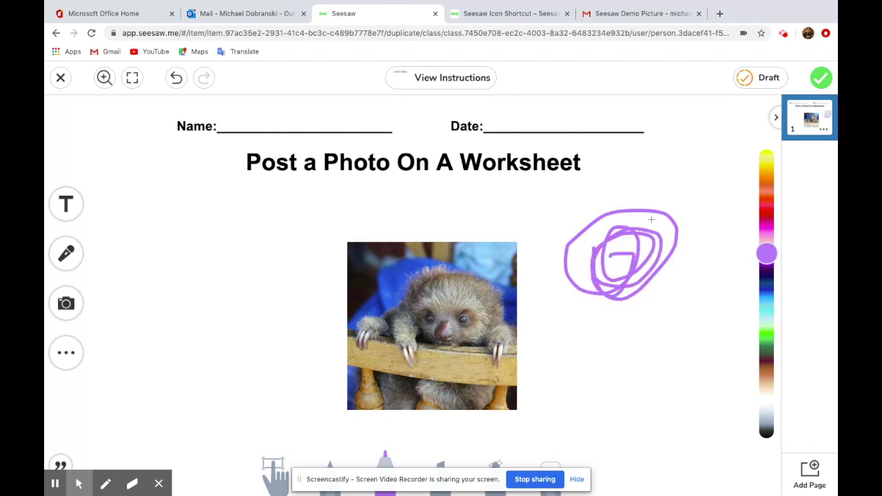
pyautogui.click(822, 78)
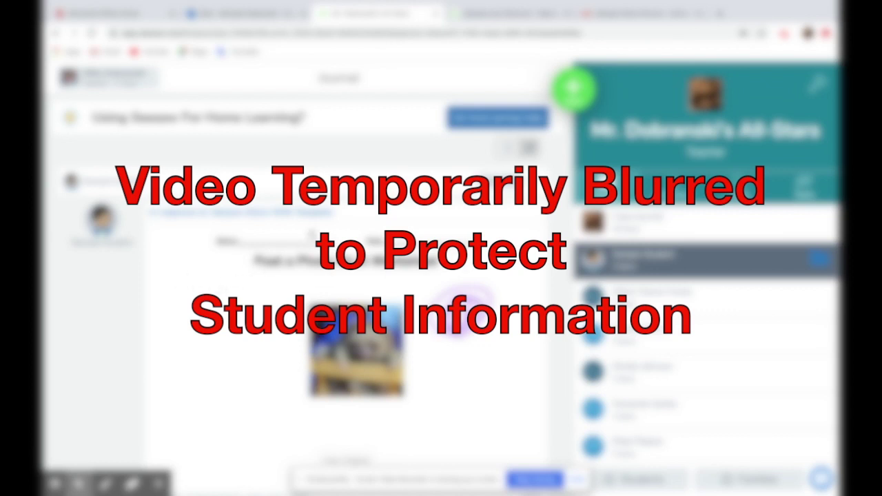
# Delete the submitted worksheet post from the student's journal and return to the class activities.
pyautogui.scroll(-3, 436, 301)
pyautogui.click(538, 317)
pyautogui.scroll(2, 483, 303)
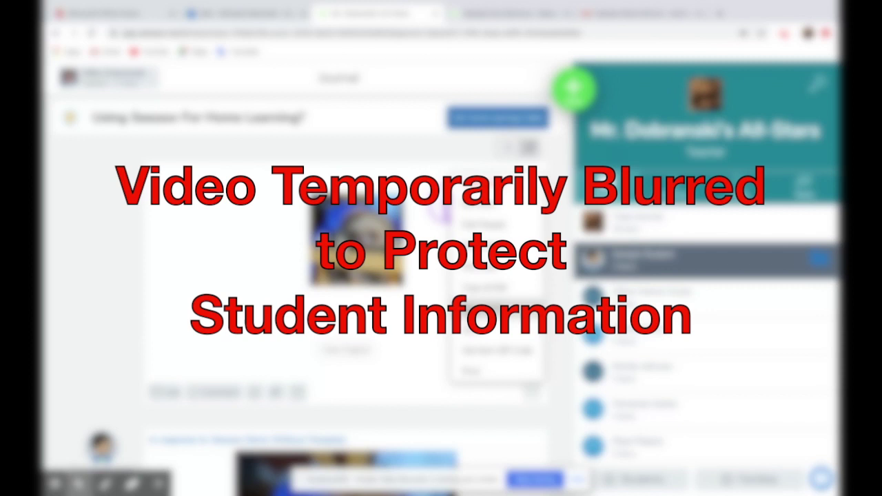
pyautogui.click(499, 185)
pyautogui.click(506, 237)
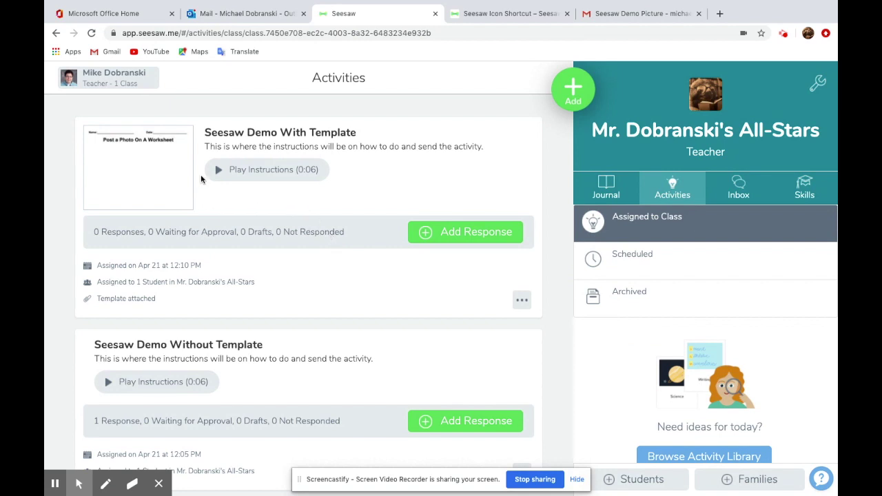
# Start a new response to Seesaw Demo With Template as Sample Student and add a webcam photo to the worksheet.
pyautogui.click(455, 241)
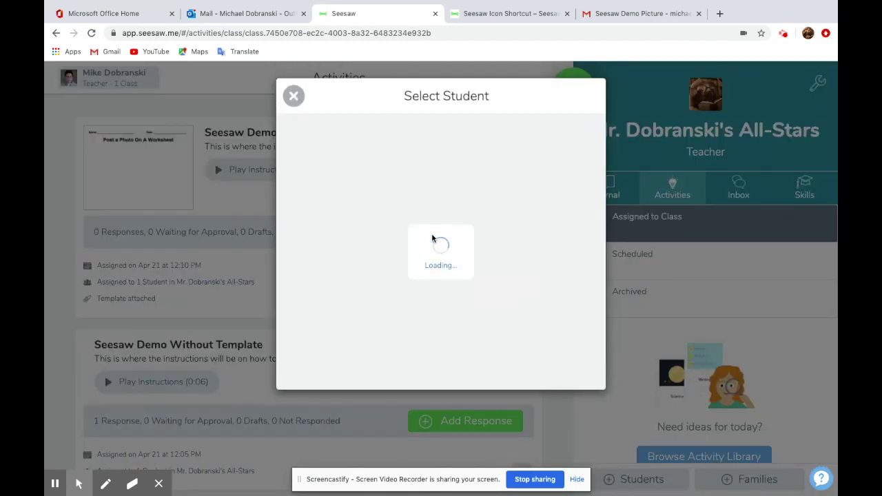
pyautogui.click(429, 142)
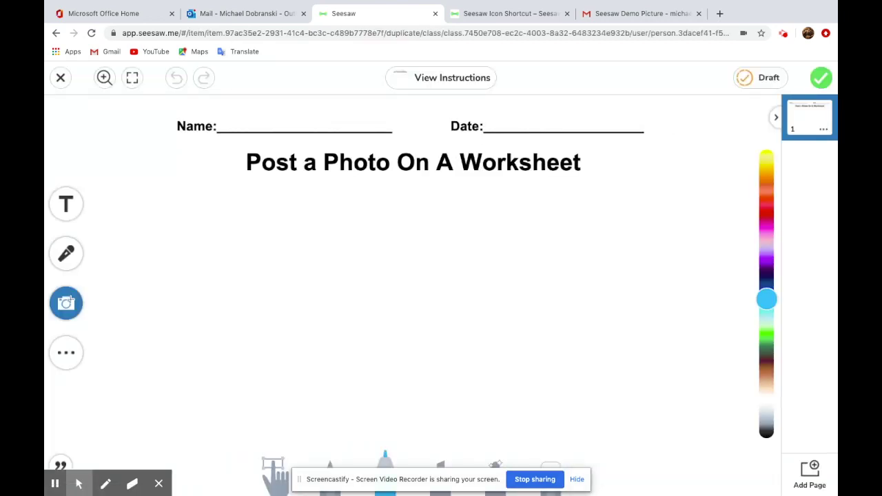
pyautogui.click(66, 304)
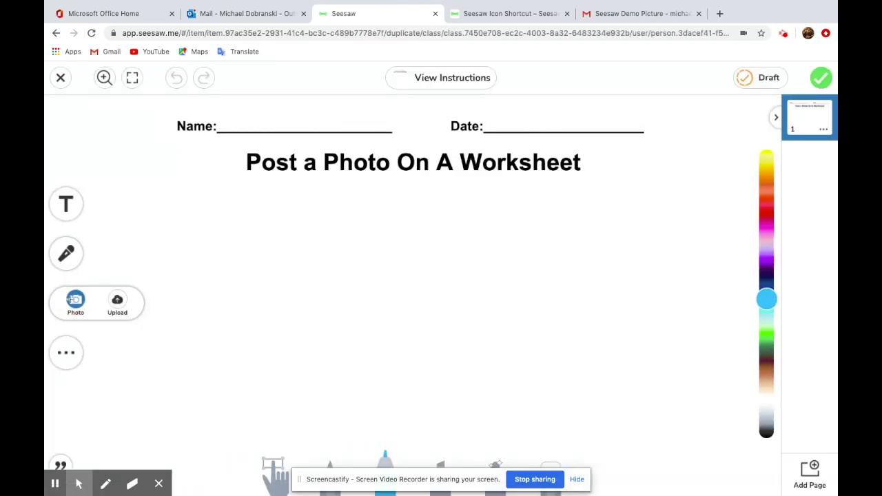
pyautogui.click(77, 299)
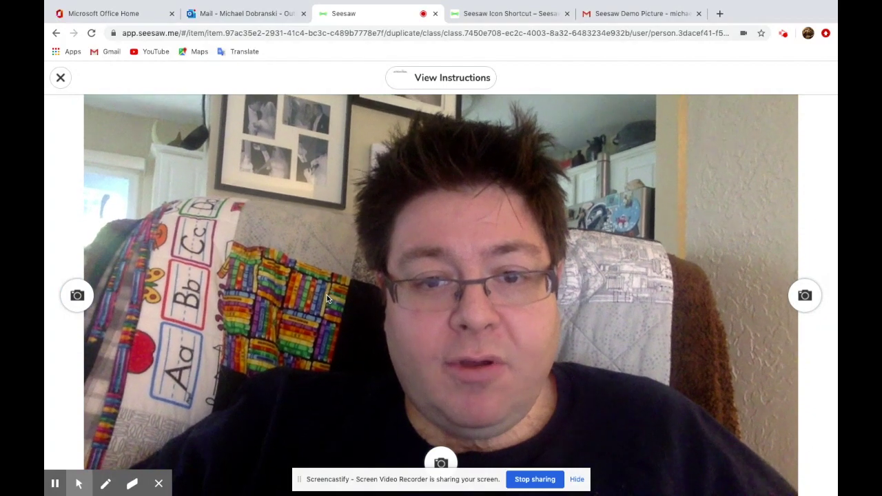
pyautogui.click(327, 295)
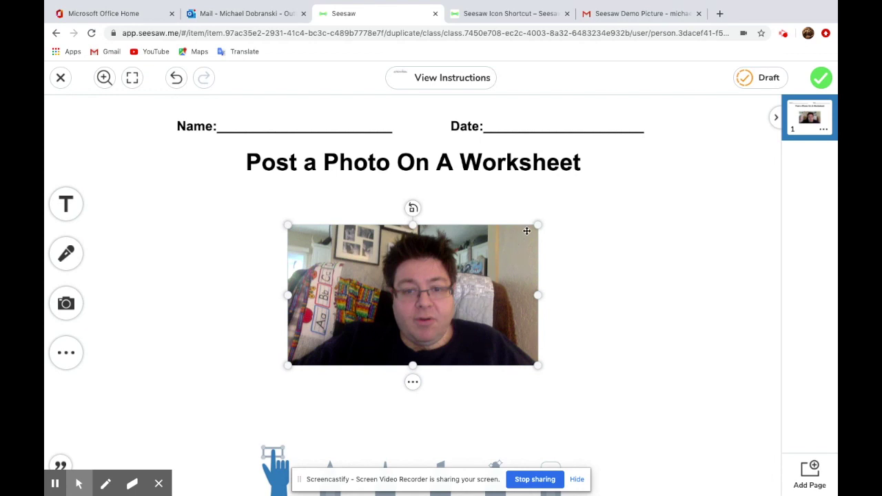
# Shrink the webcam photo, and undo both the resize and the photo's insertion on the worksheet.
pyautogui.moveTo(538, 224); pyautogui.dragTo(467, 264)
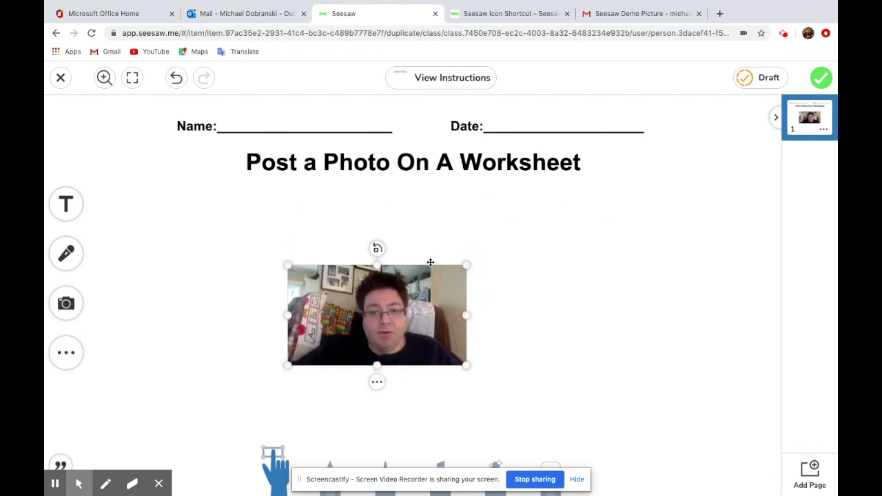
pyautogui.click(176, 78)
pyautogui.click(177, 77)
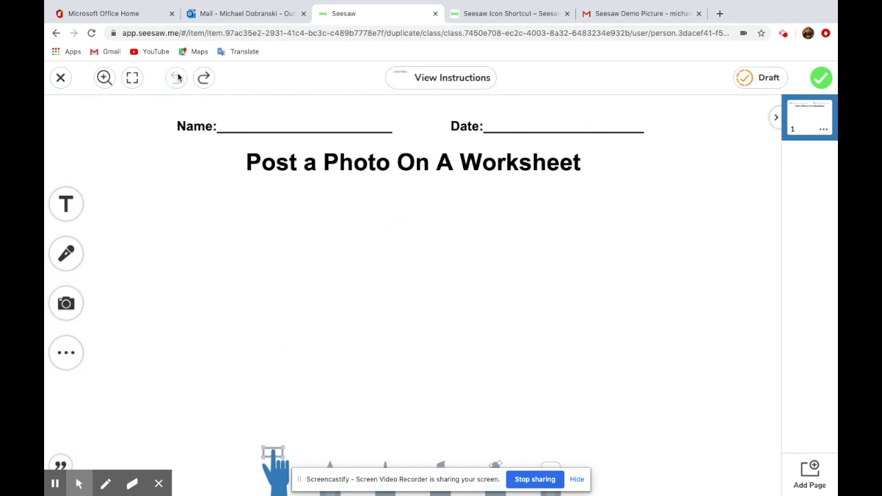
# Submit the blank worksheet response.
pyautogui.click(821, 78)
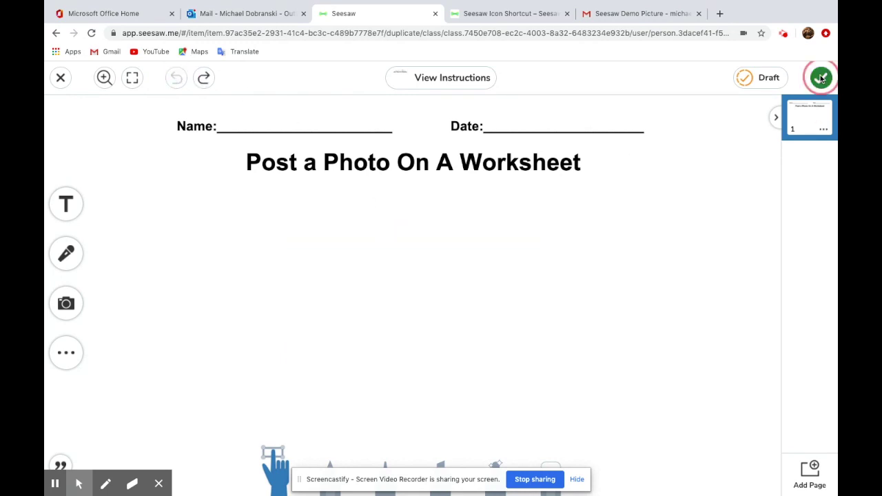